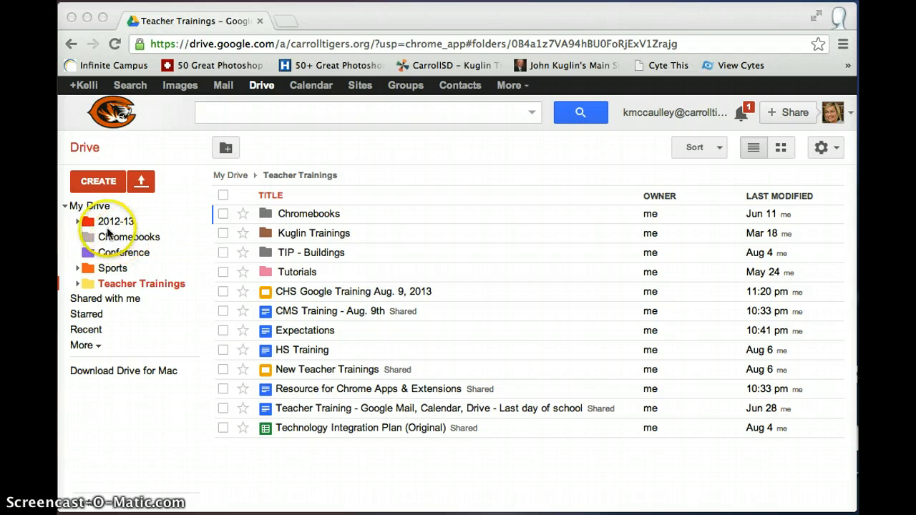
# - Add a new folder called Demo to the Teacher Trainings folder
pyautogui.click(96, 183)
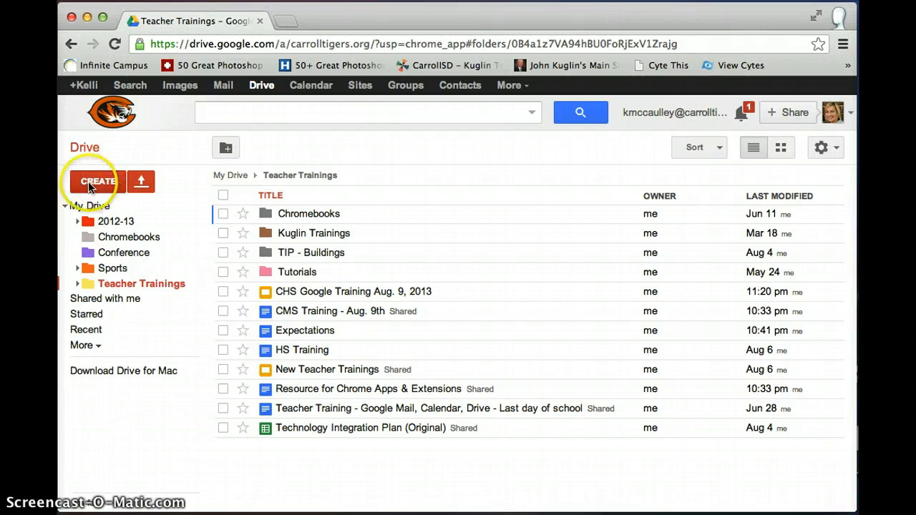
pyautogui.click(90, 181)
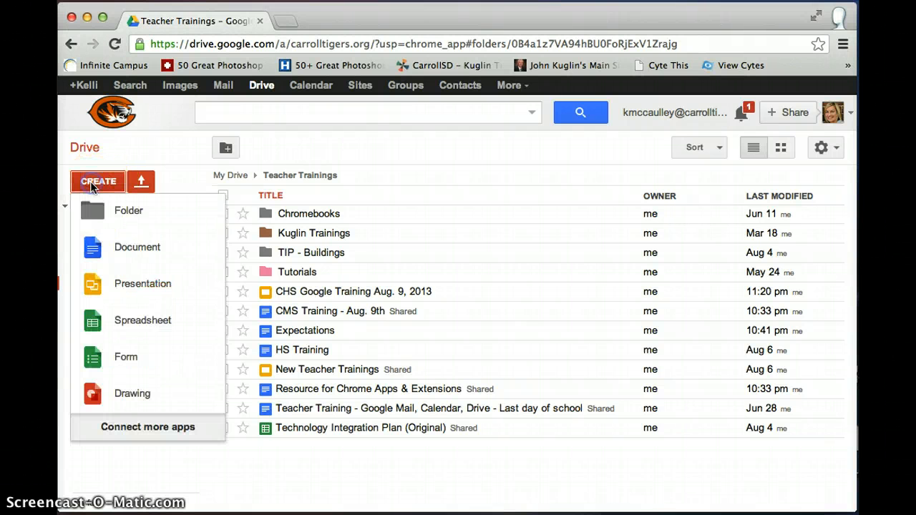
pyautogui.click(117, 215)
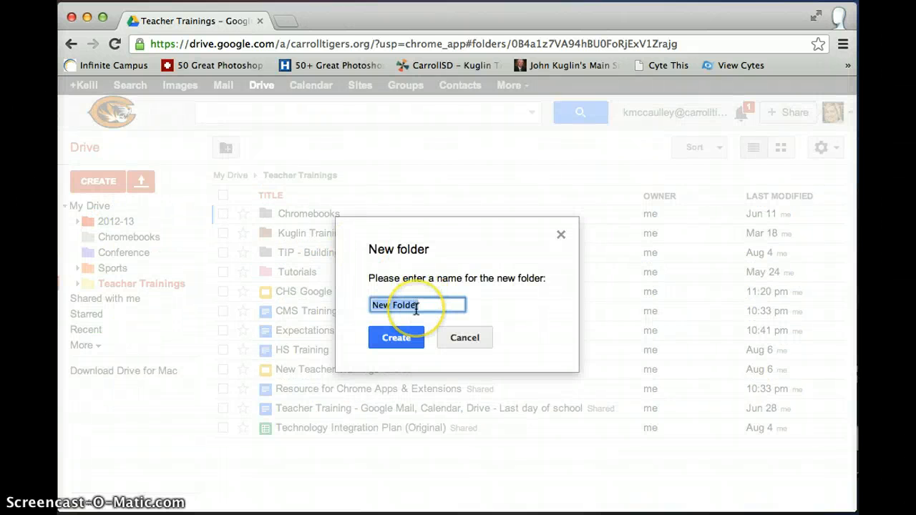
pyautogui.write('Demo')
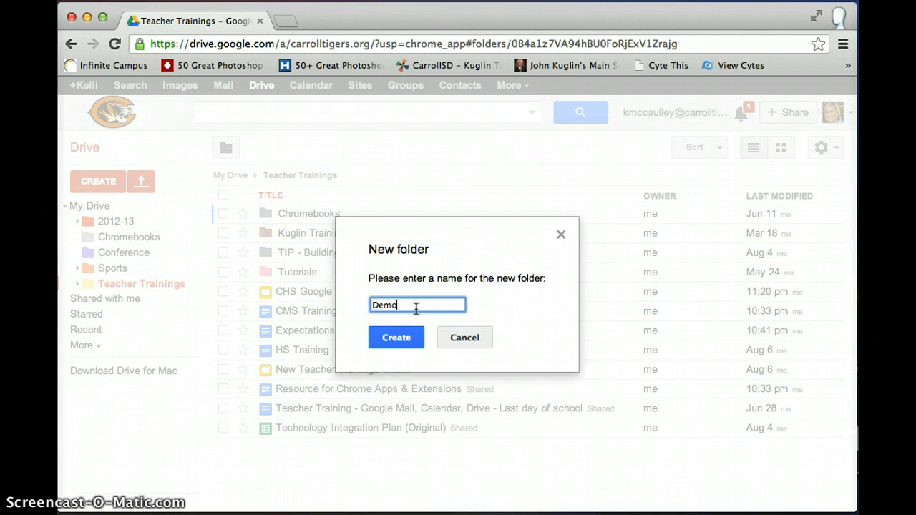
pyautogui.click(405, 342)
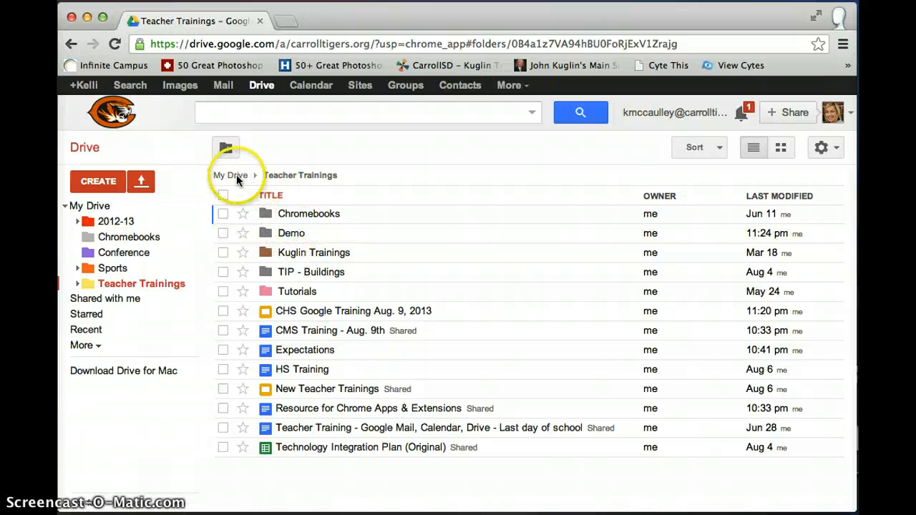
# - Open Demo, move it to My Drive, then move it back into Teacher Trainings
pyautogui.doubleClick(290, 234)
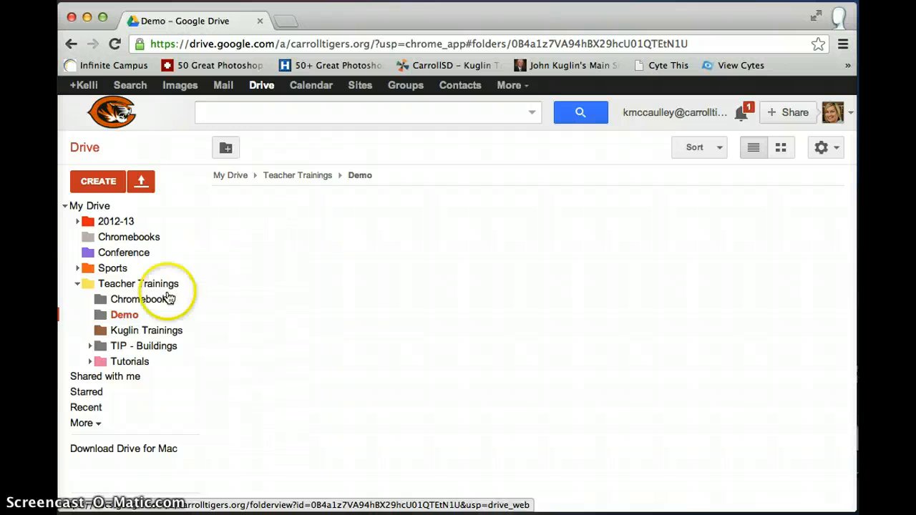
pyautogui.click(128, 319)
pyautogui.moveTo(128, 319); pyautogui.dragTo(89, 213)
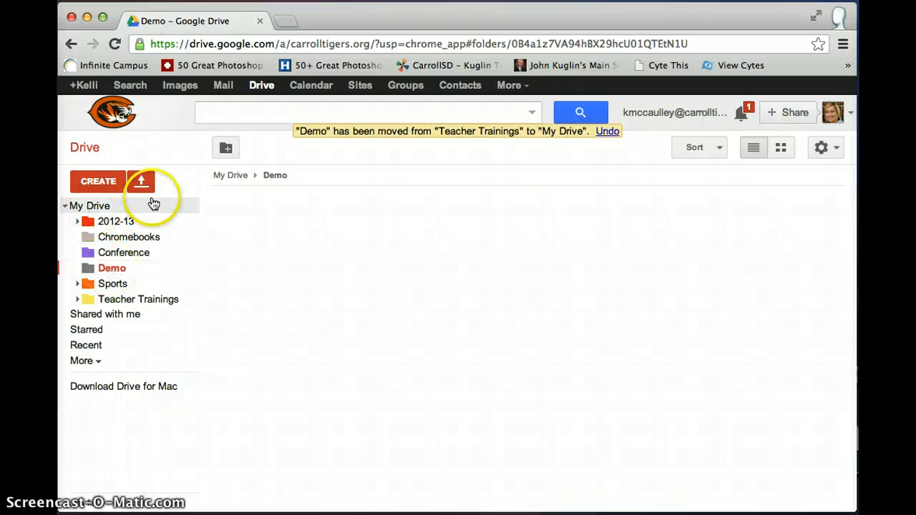
pyautogui.moveTo(113, 267); pyautogui.dragTo(135, 303)
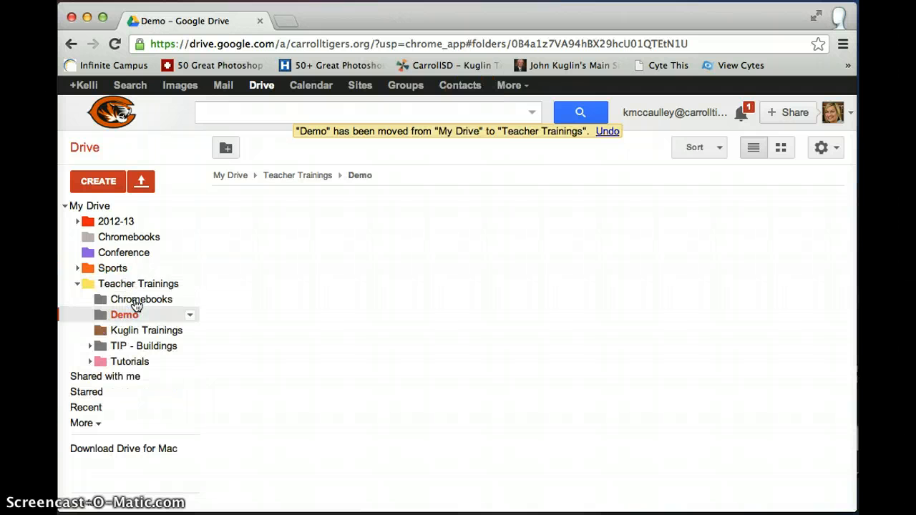
# - Collapse and re-expand Teacher Trainings in the sidebar, then display its folder listing
pyautogui.click(76, 287)
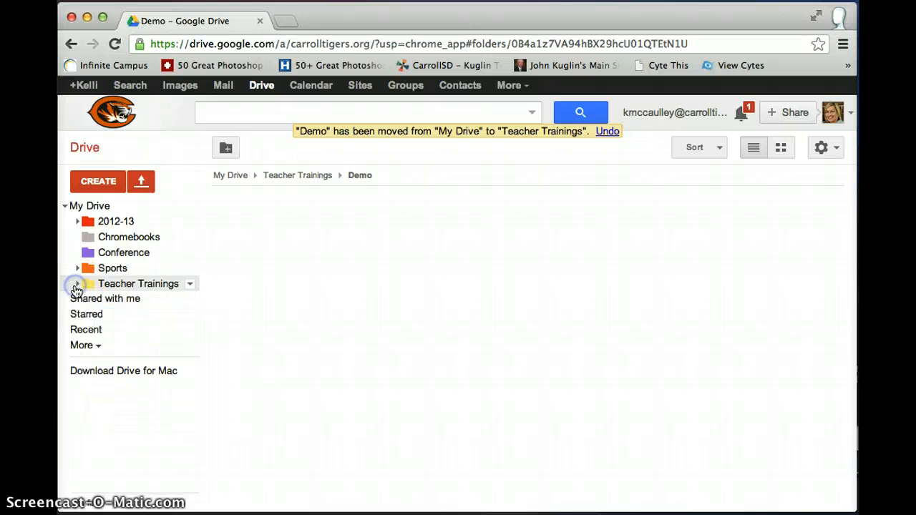
pyautogui.click(76, 286)
pyautogui.click(76, 286)
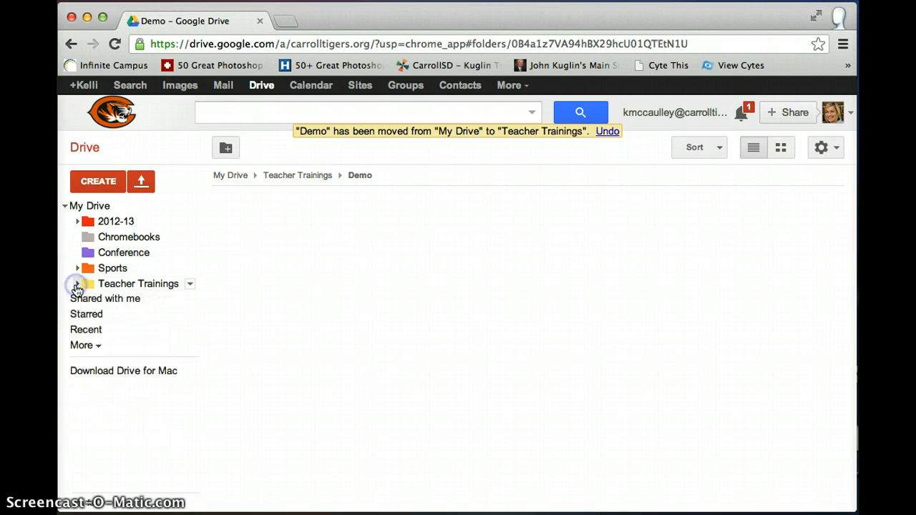
pyautogui.click(75, 287)
pyautogui.click(76, 286)
pyautogui.click(77, 286)
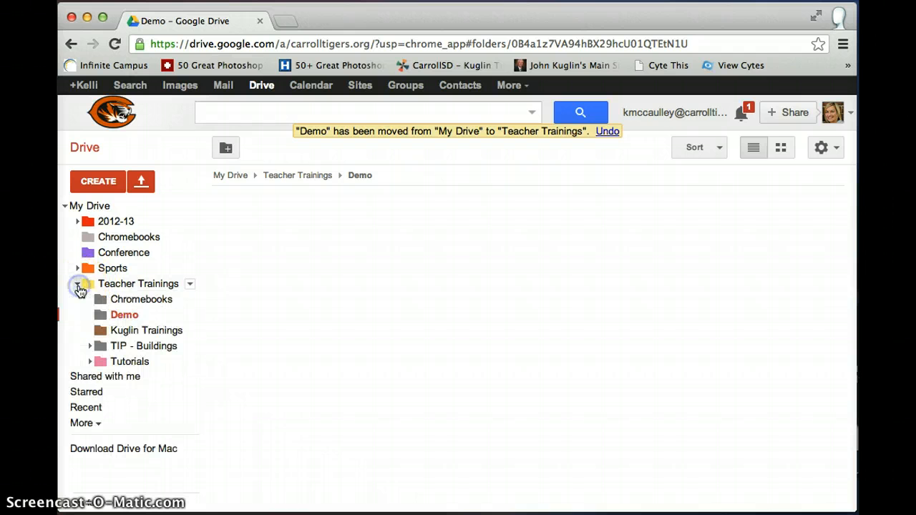
pyautogui.click(124, 289)
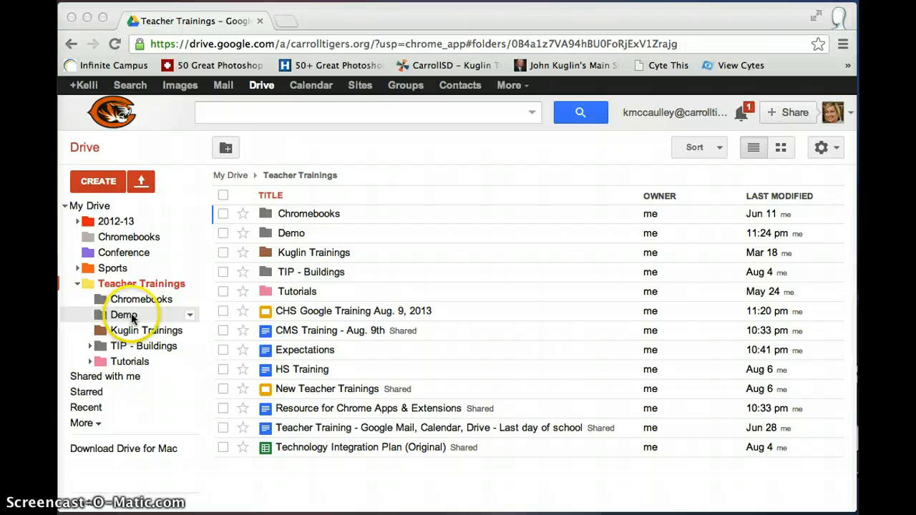
# - Color the Demo folder Slime green
pyautogui.click(190, 320)
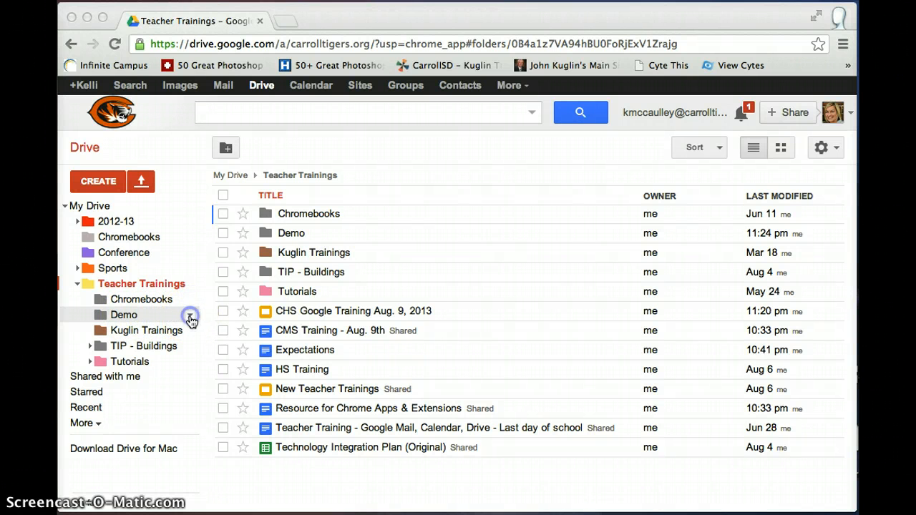
pyautogui.click(190, 320)
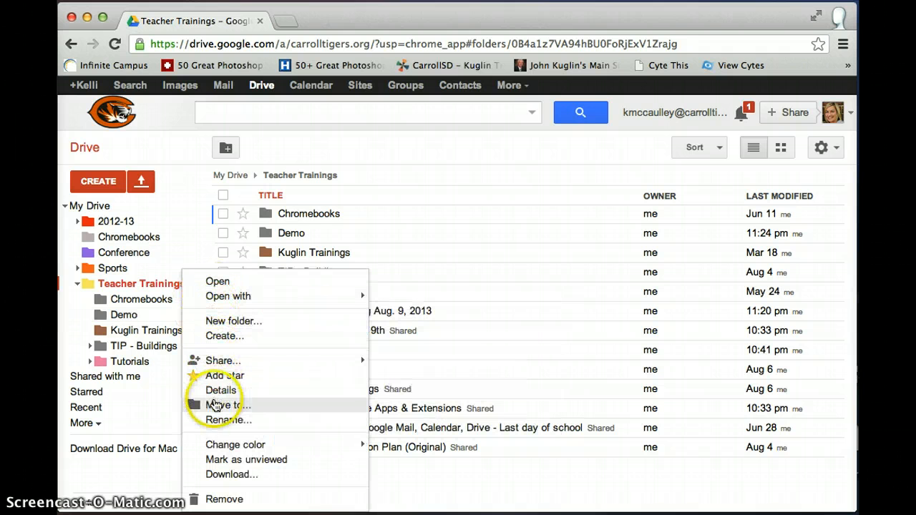
pyautogui.moveTo(217, 447)
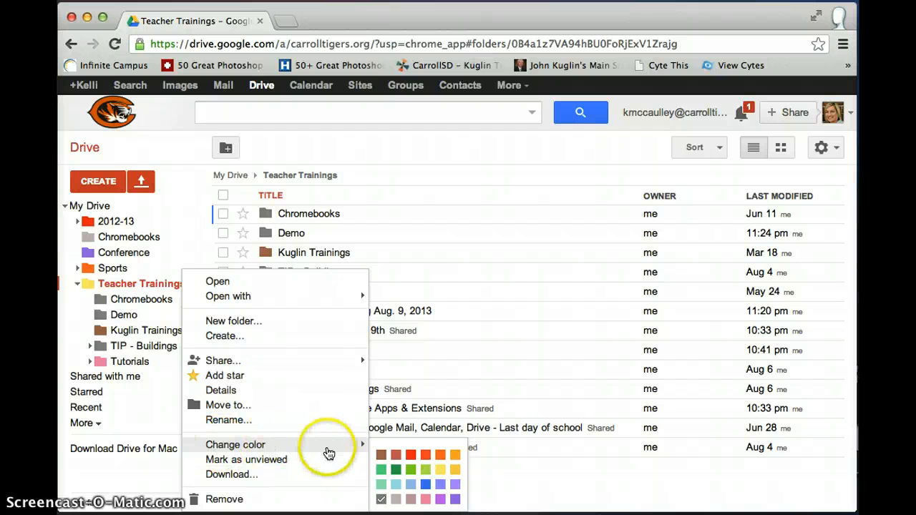
pyautogui.click(425, 471)
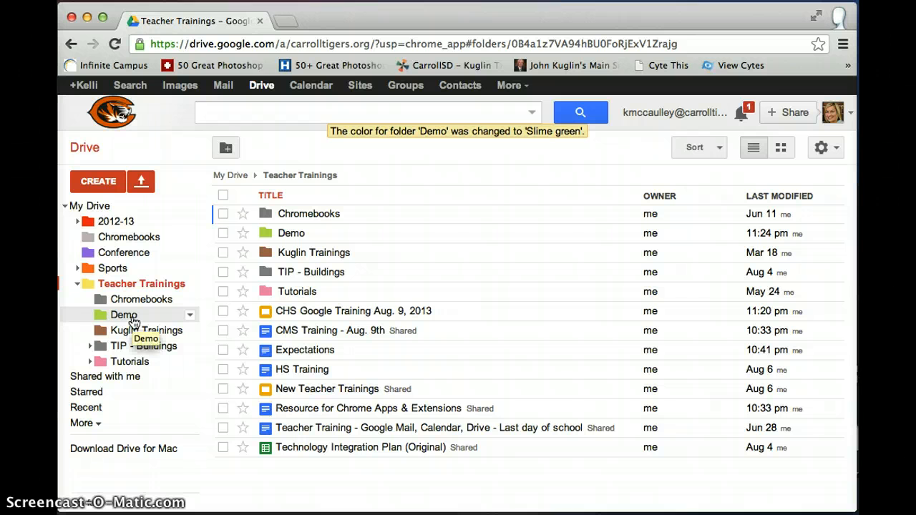
# - Rename the Demo folder to 'Demo 2013'
pyautogui.rightClick(191, 320)
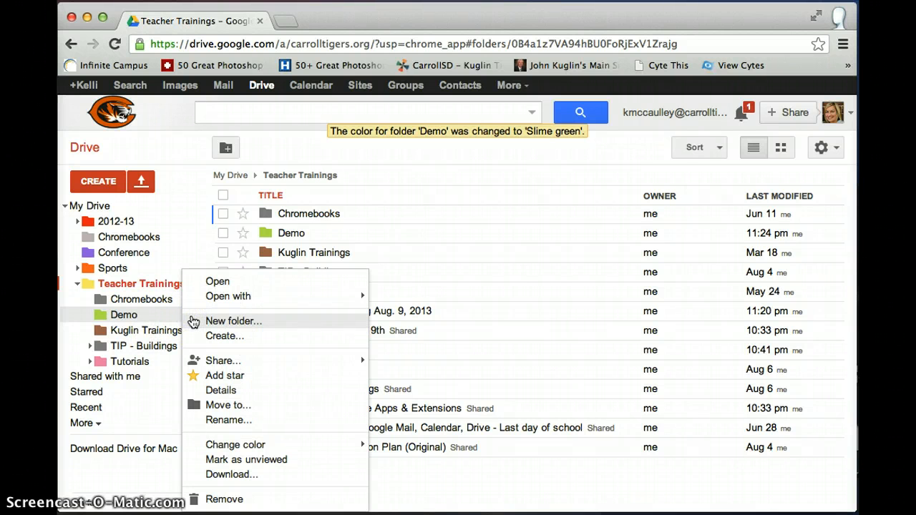
pyautogui.click(210, 420)
pyautogui.press('Right')
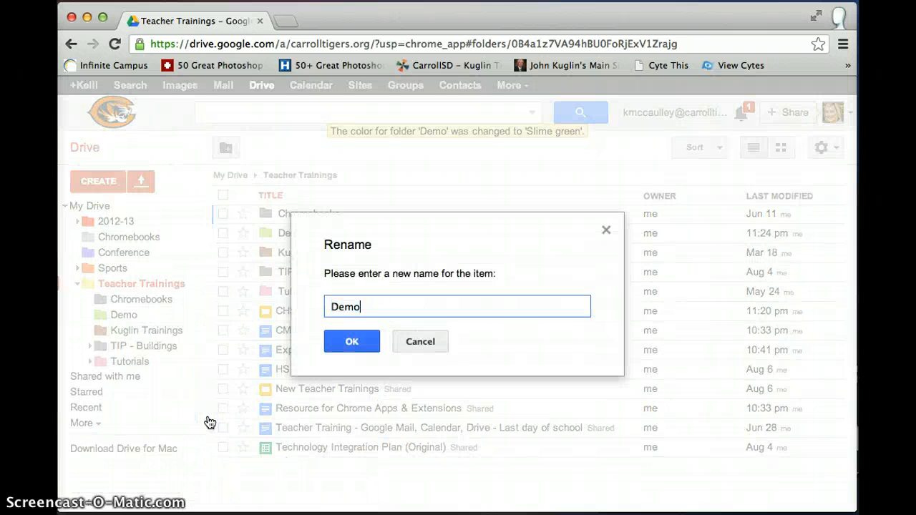
pyautogui.write('2013')
pyautogui.click(351, 341)
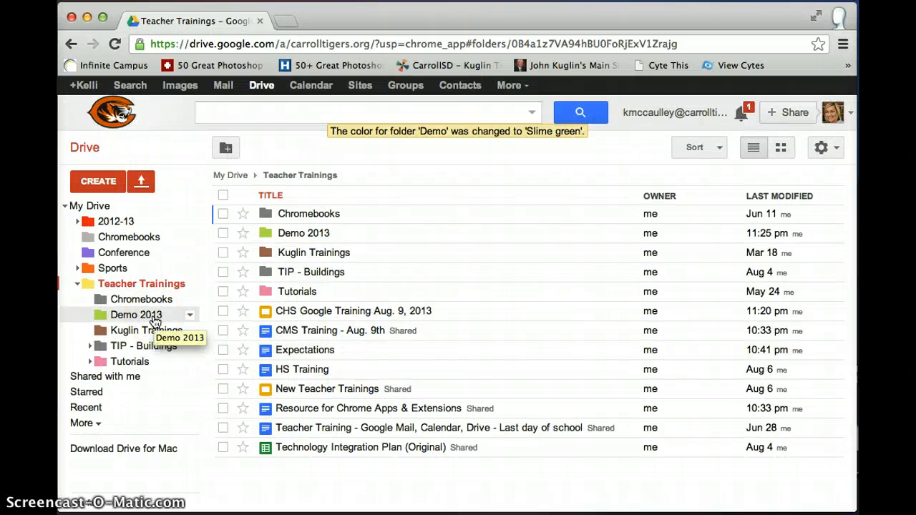
# - Open the Sharing settings for Demo 2013 and start the Invite people field
pyautogui.click(103, 318)
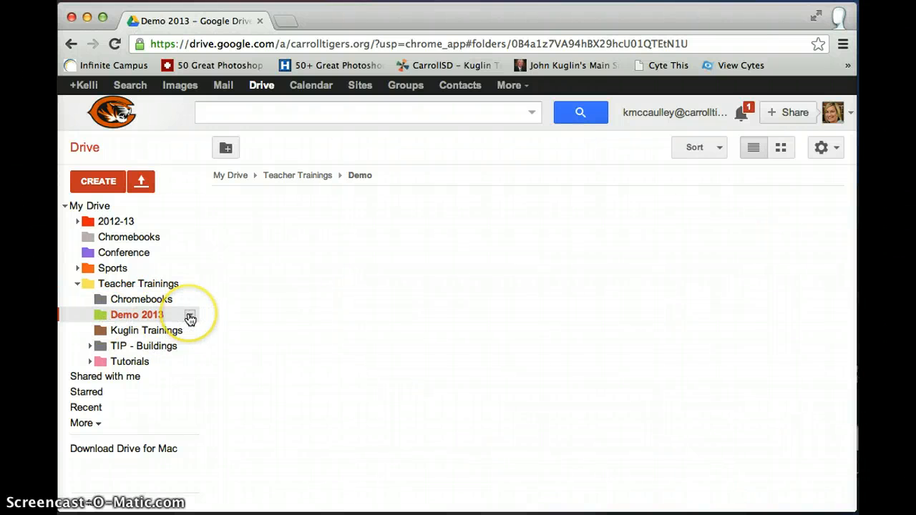
pyautogui.click(190, 318)
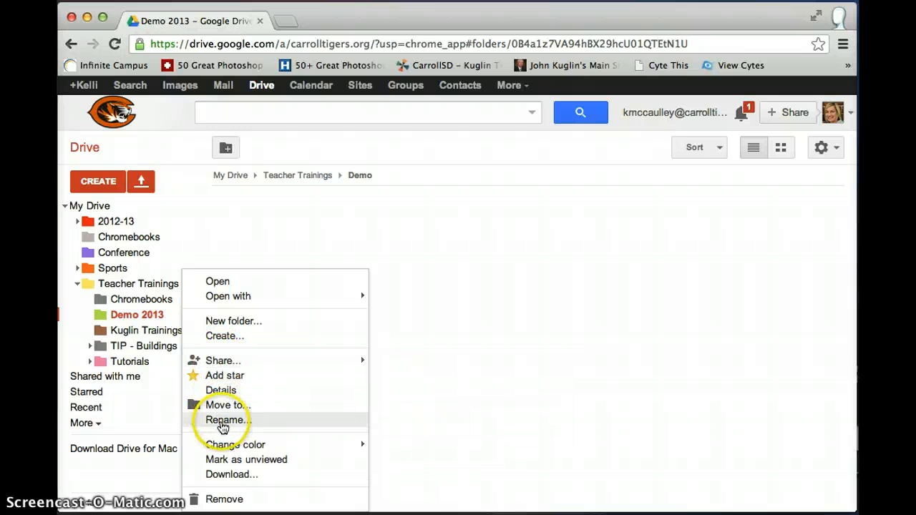
pyautogui.moveTo(222, 364)
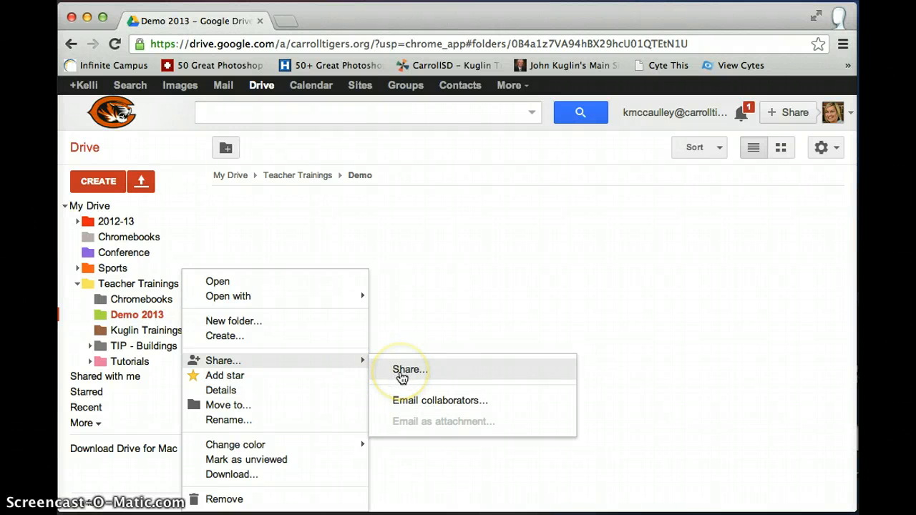
pyautogui.click(401, 375)
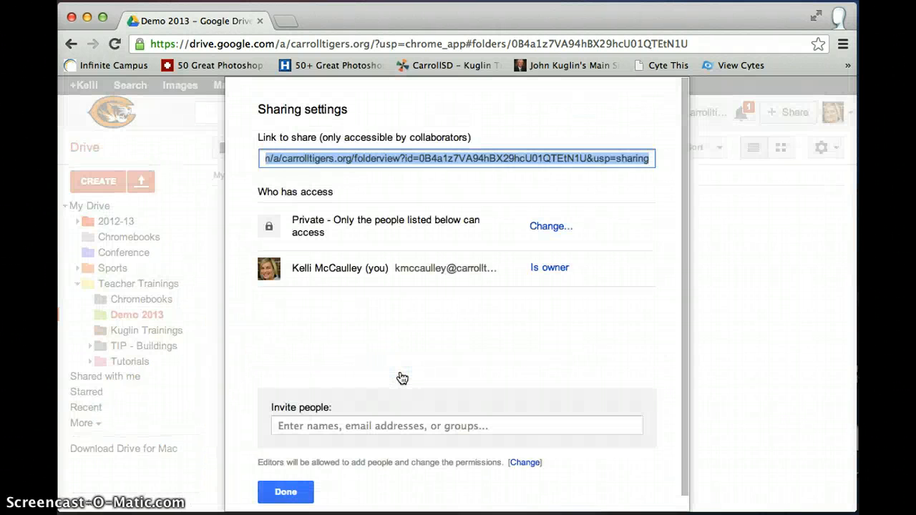
pyautogui.click(306, 426)
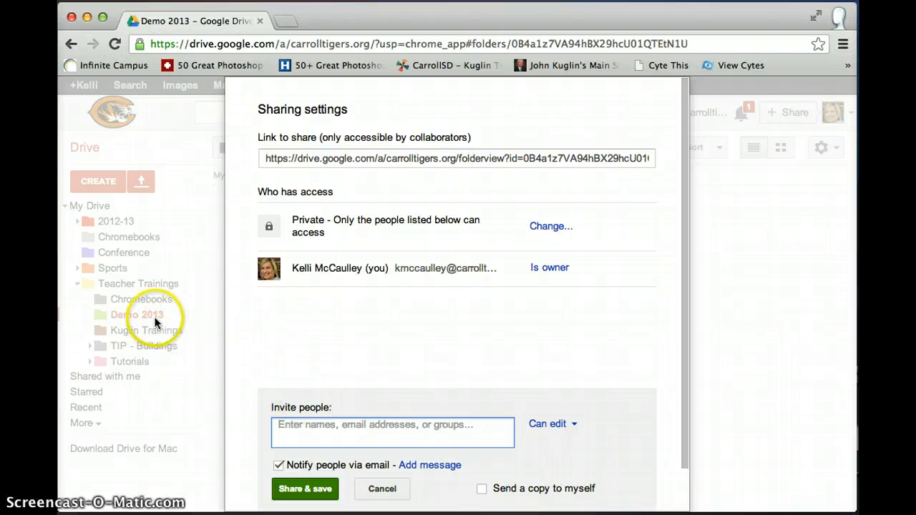
# - Create a My Drive folder titled with the student's name plus 'English Period 3'
pyautogui.click(322, 425)
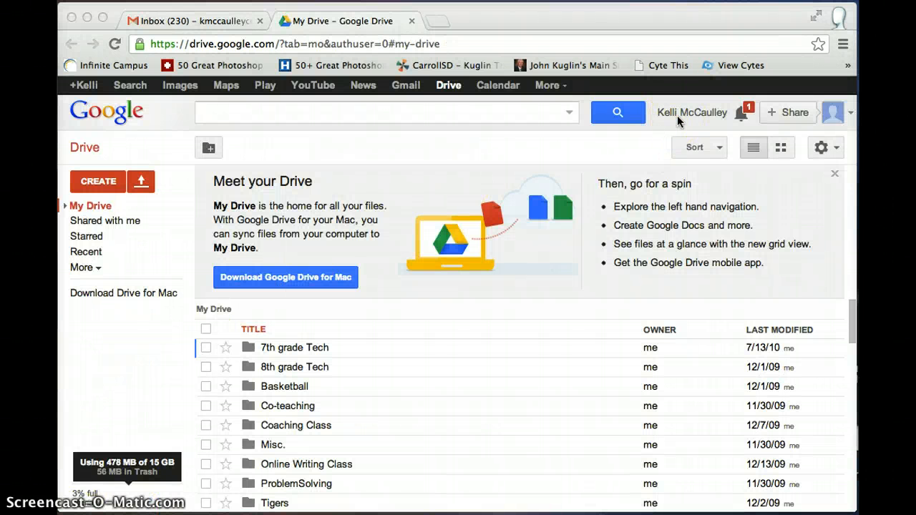
pyautogui.click(108, 183)
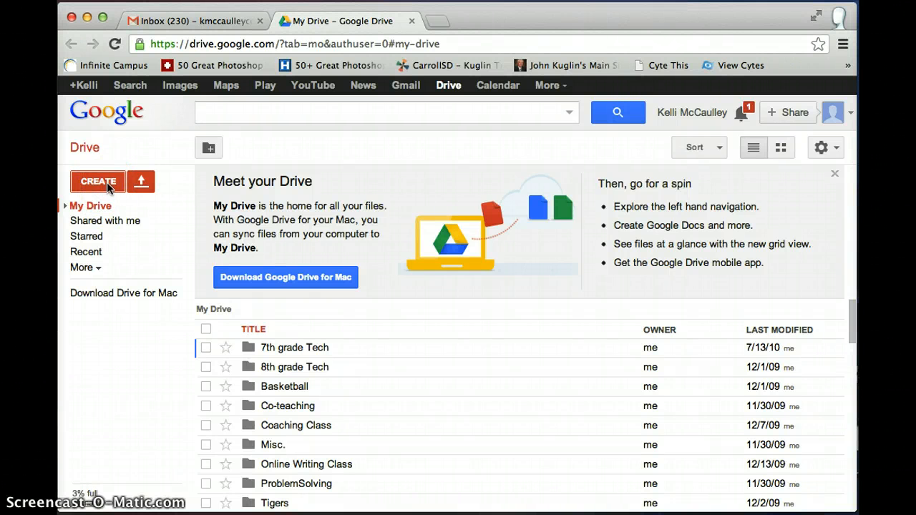
pyautogui.click(108, 184)
pyautogui.click(117, 209)
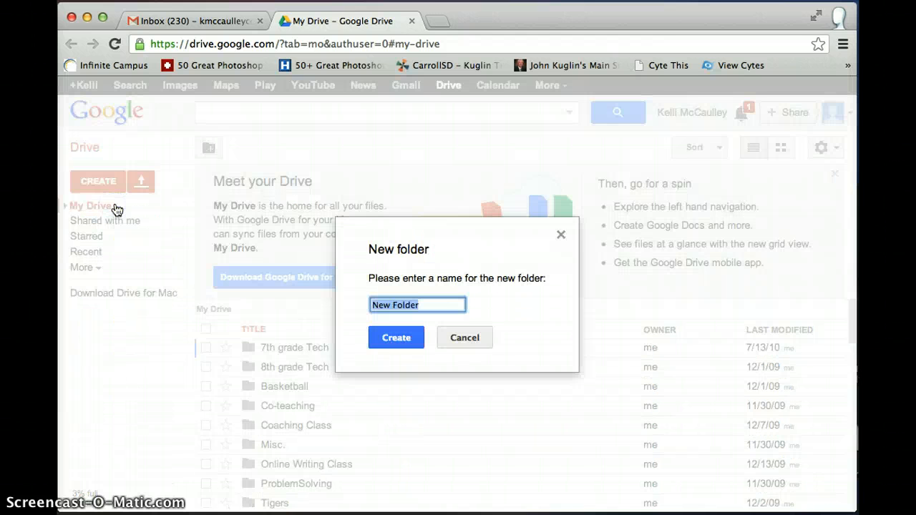
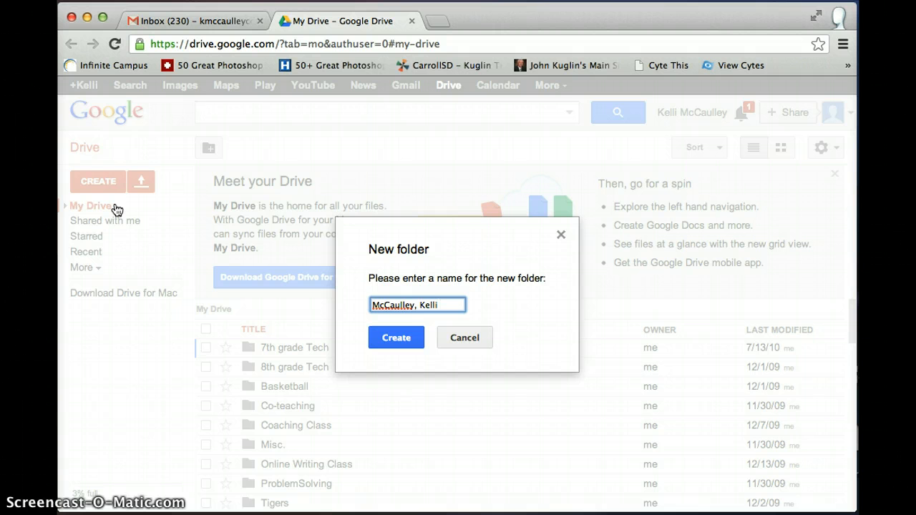
pyautogui.write('sh ')
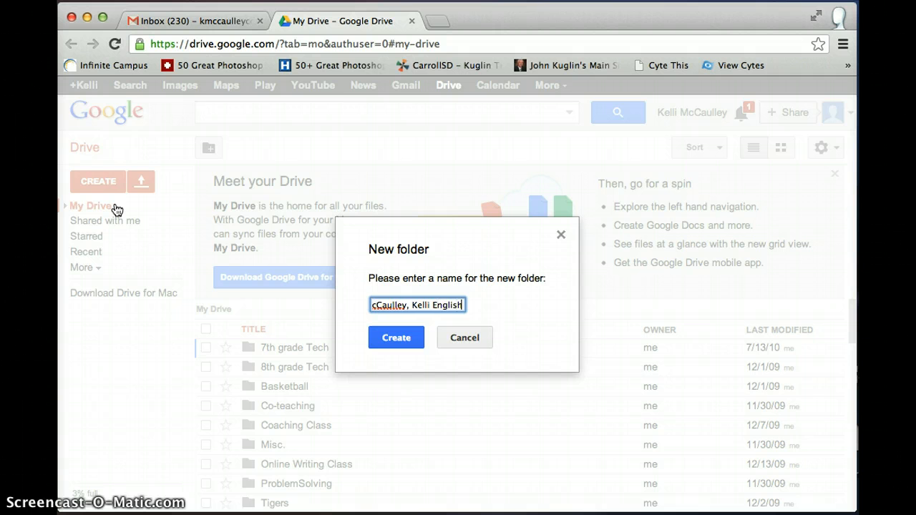
pyautogui.write('Period 3')
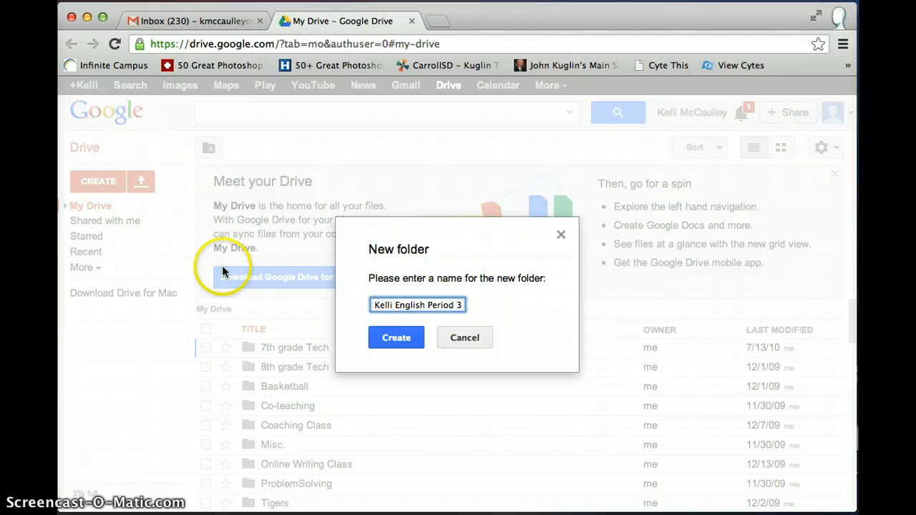
pyautogui.click(387, 342)
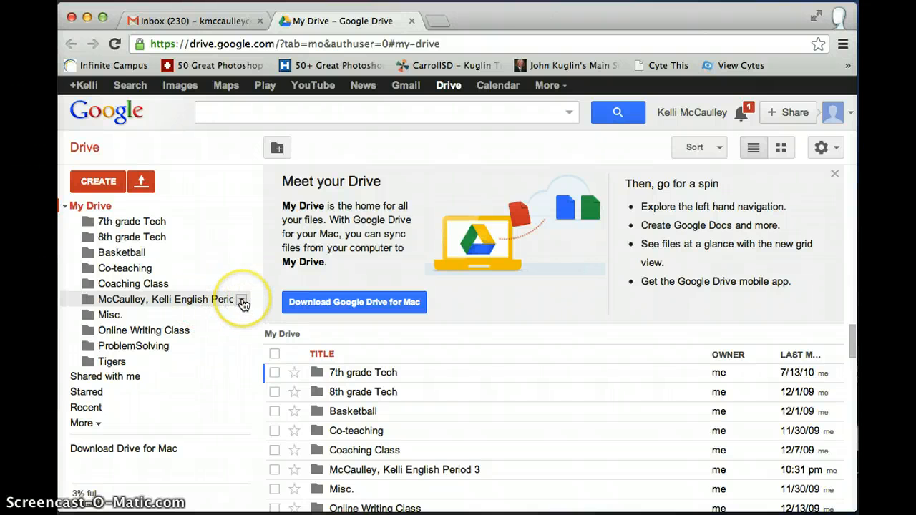
# - Share the English Period 3 folder with the student's school e-mail account, keeping Can edit
pyautogui.click(241, 300)
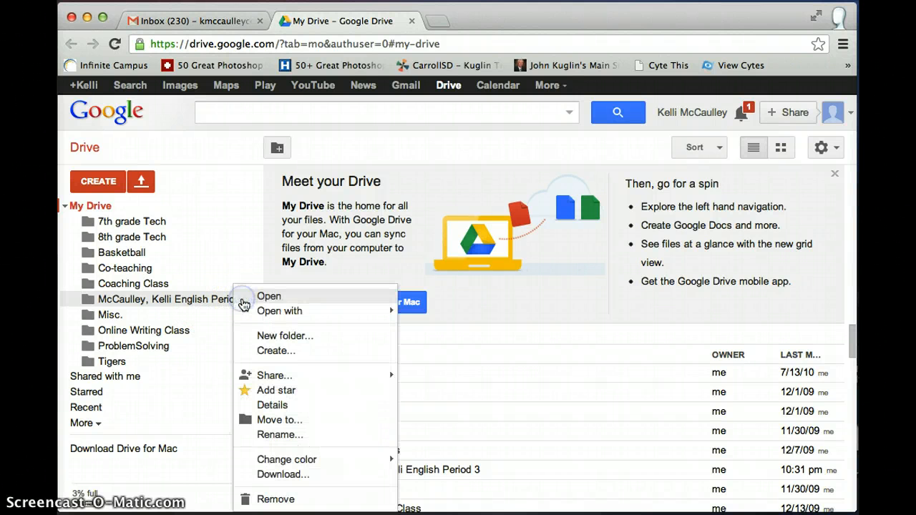
pyautogui.moveTo(262, 380)
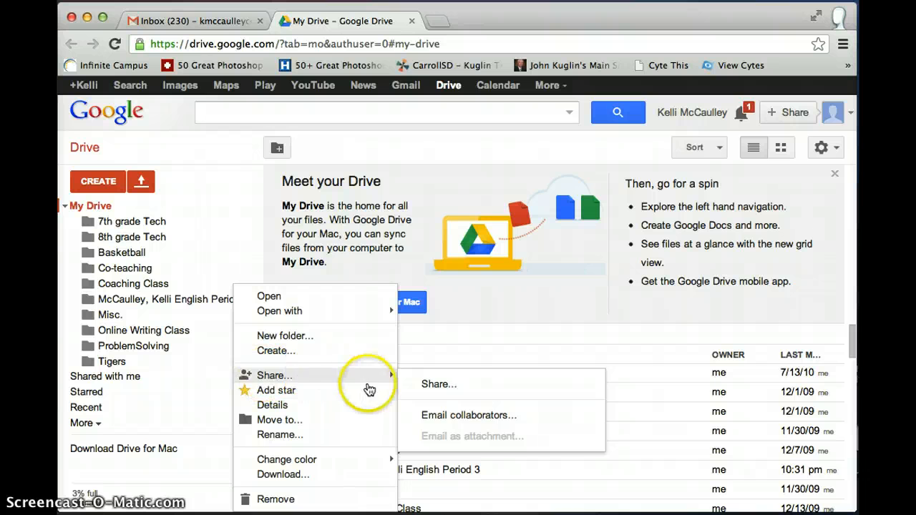
pyautogui.click(418, 391)
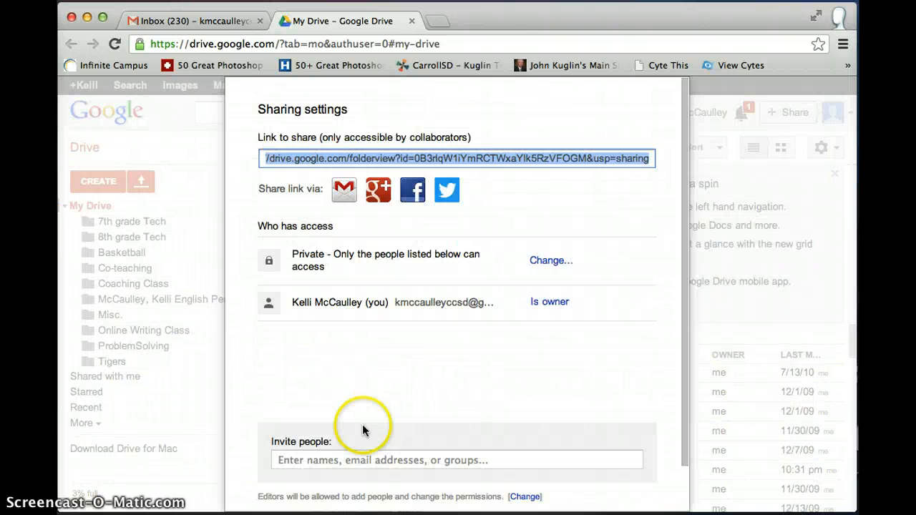
pyautogui.click(315, 460)
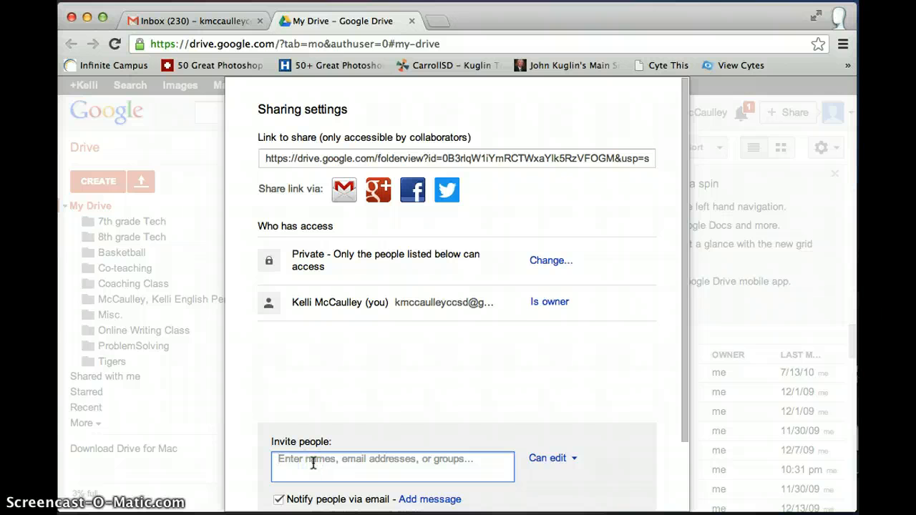
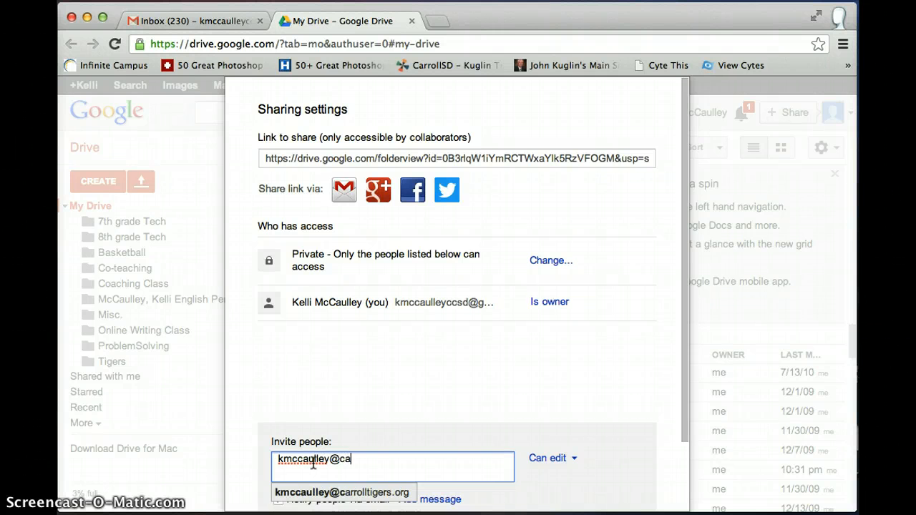
pyautogui.click(344, 493)
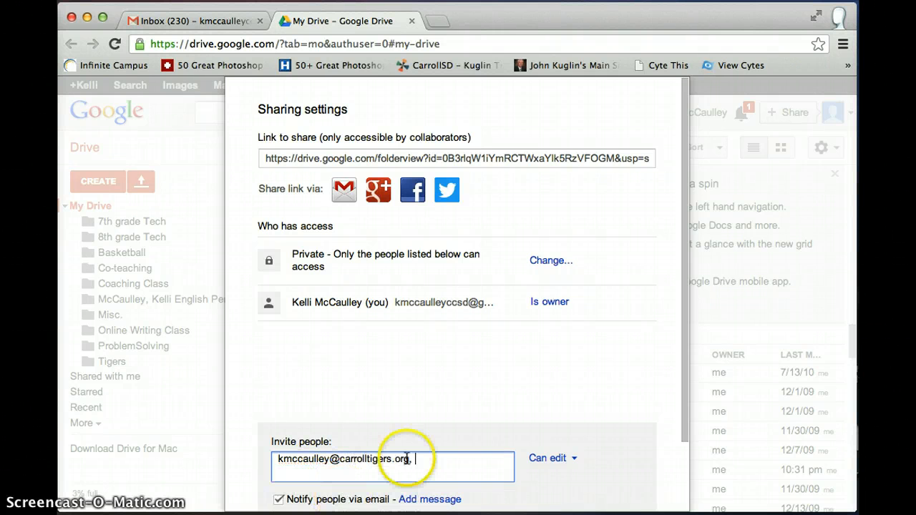
pyautogui.click(548, 462)
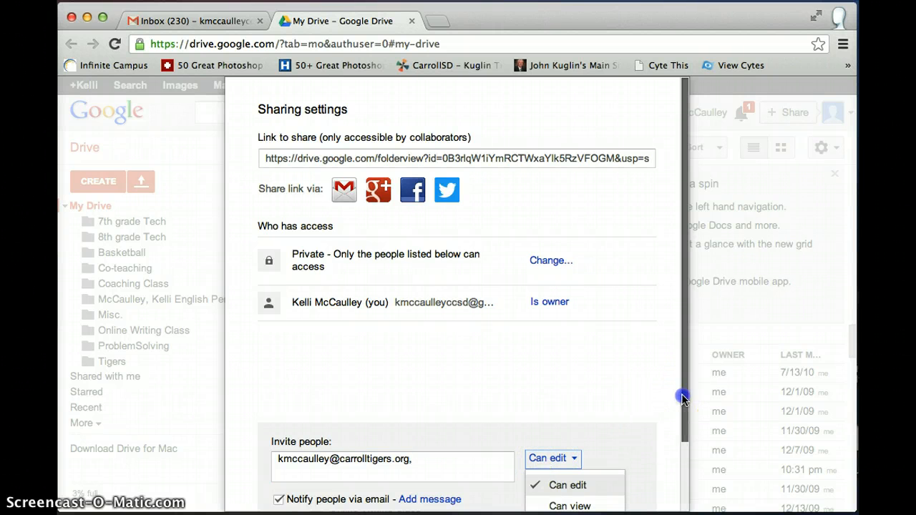
pyautogui.scroll(-3, 681, 392)
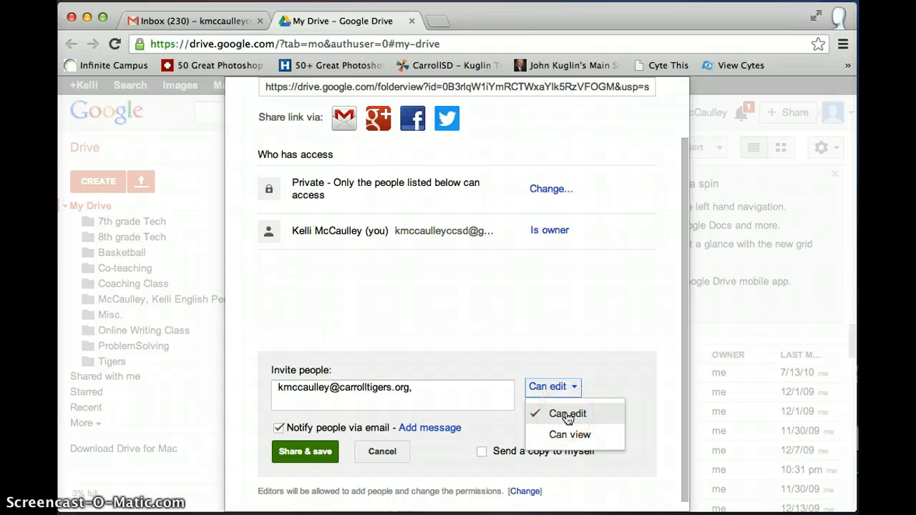
pyautogui.click(567, 415)
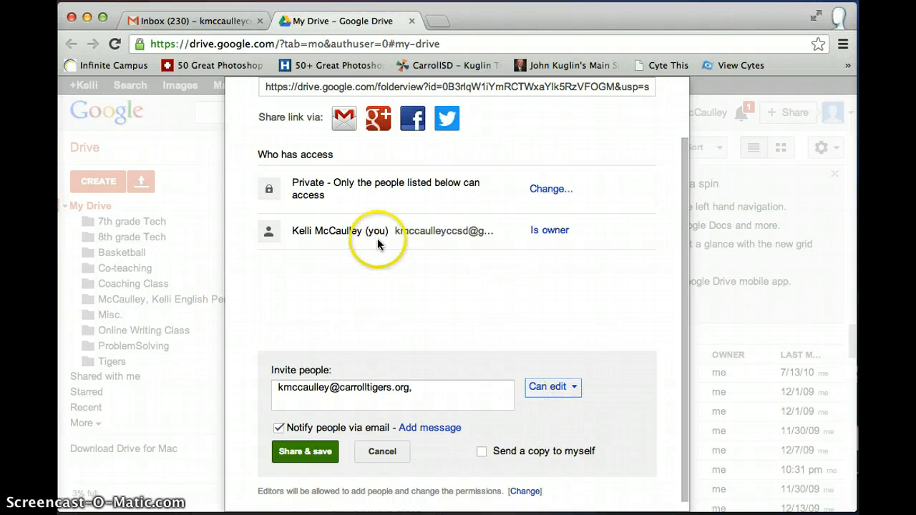
pyautogui.click(319, 452)
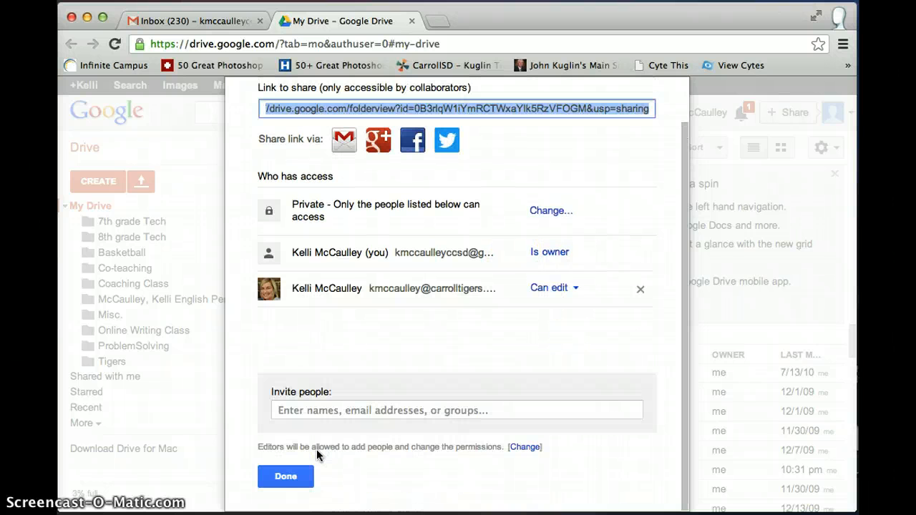
# - Close sharing settings, open the English Period 3 folder, and start a new Document there
pyautogui.click(285, 476)
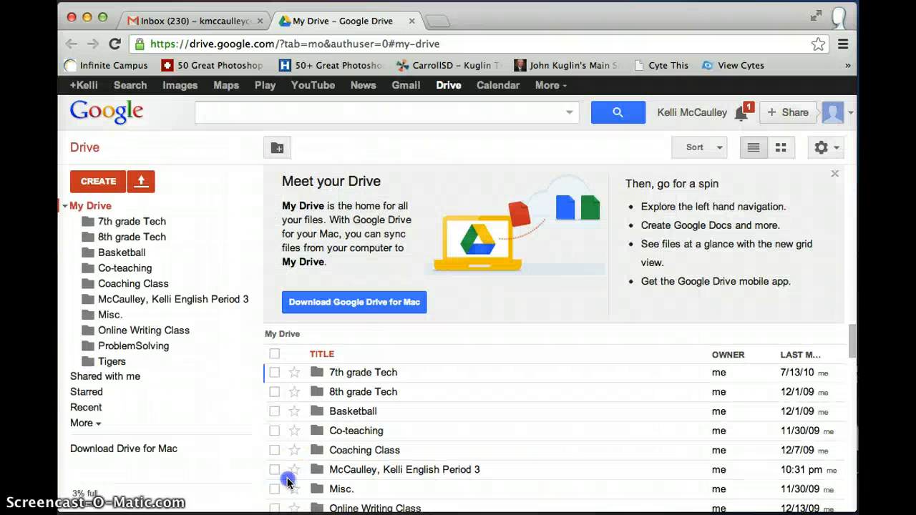
pyautogui.click(224, 300)
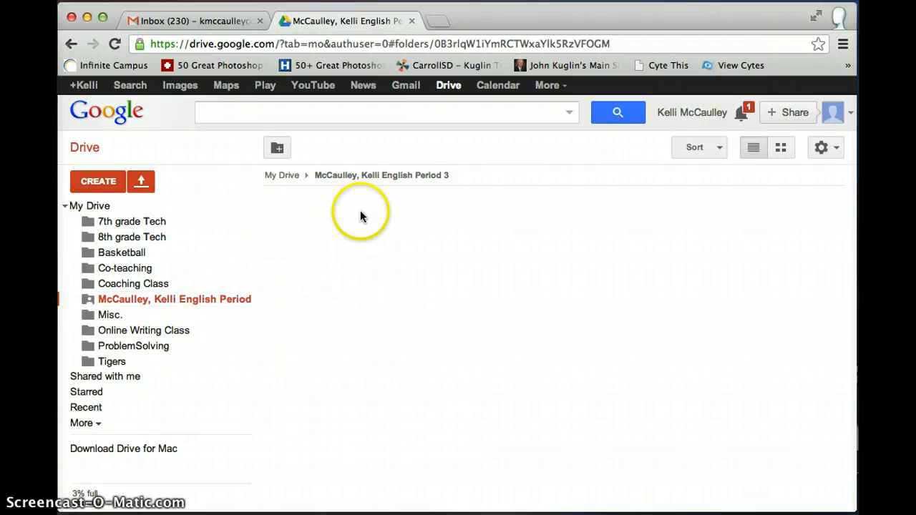
pyautogui.click(116, 181)
pyautogui.click(125, 249)
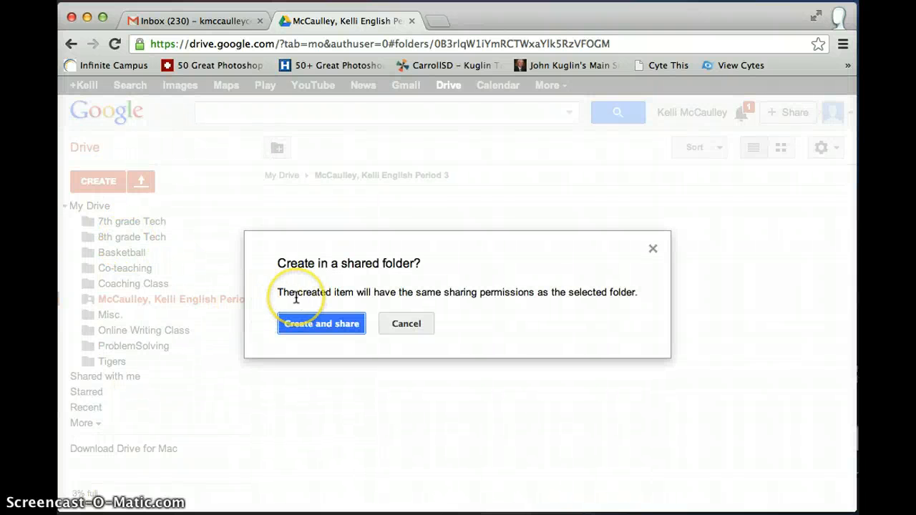
# - Accept the shared-folder prompt and name the new document 'Demo'
pyautogui.click(322, 326)
pyautogui.click(321, 289)
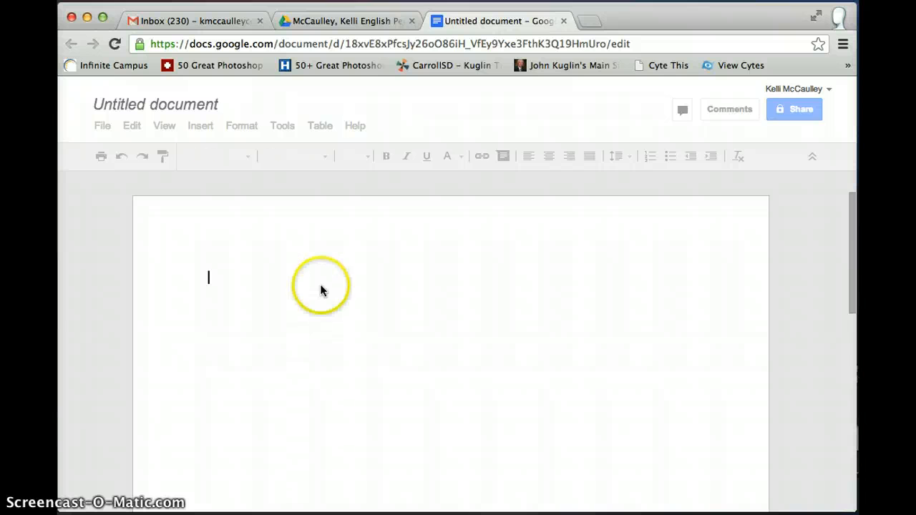
pyautogui.click(204, 108)
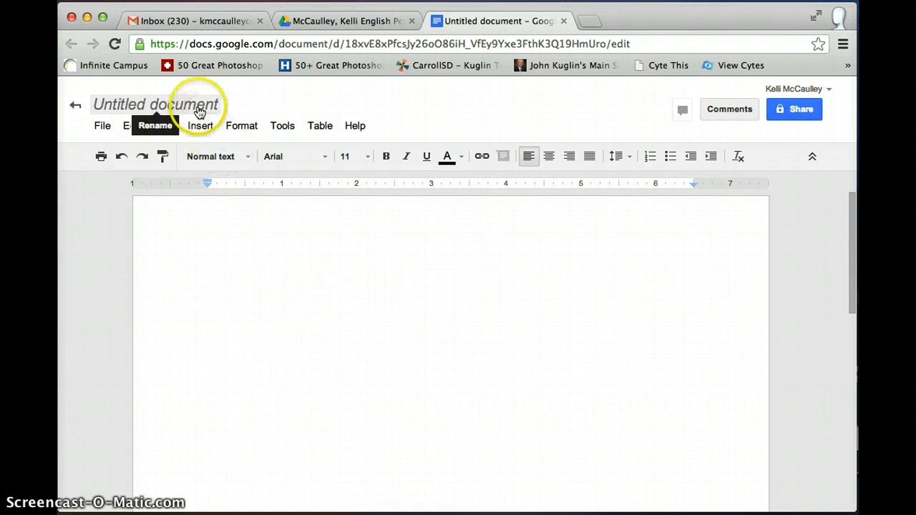
pyautogui.write('Demo')
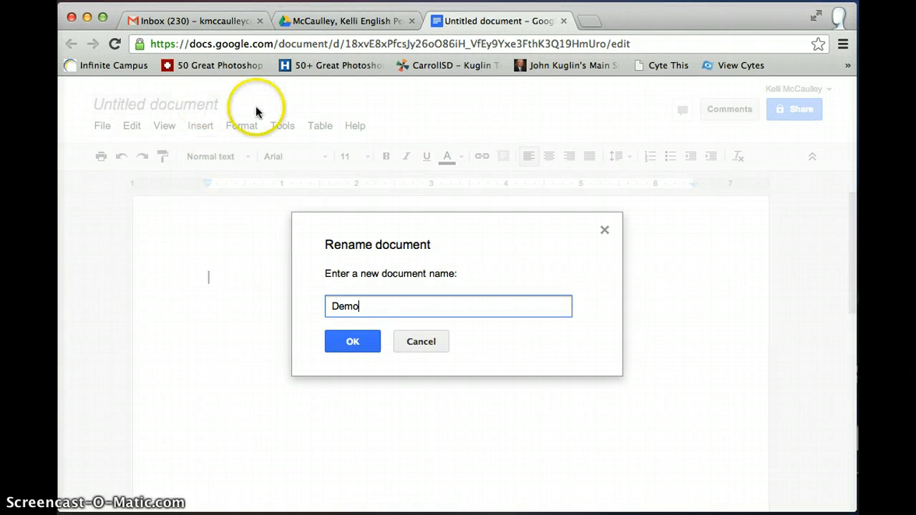
pyautogui.click(337, 337)
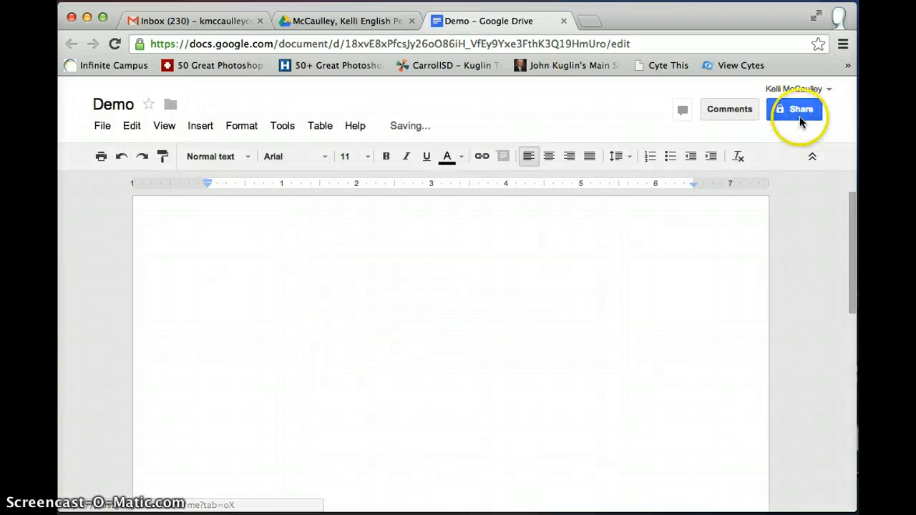
# - Review the Demo document's sharing settings, then close them
pyautogui.click(798, 112)
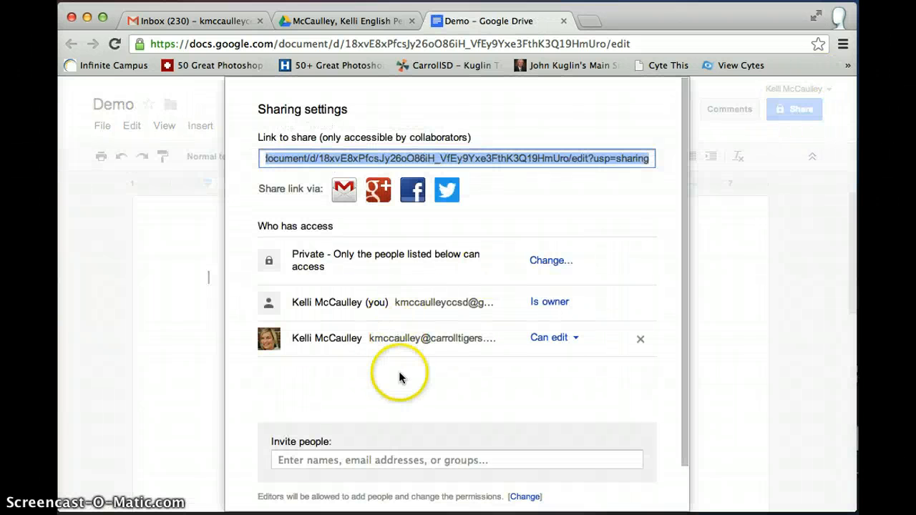
pyautogui.moveTo(685, 288); pyautogui.dragTo(694, 454)
pyautogui.click(301, 476)
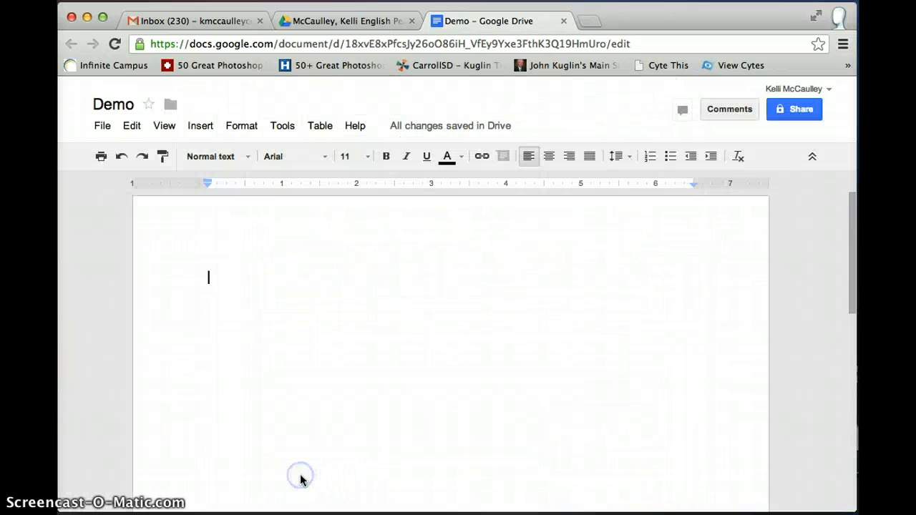
pyautogui.click(342, 346)
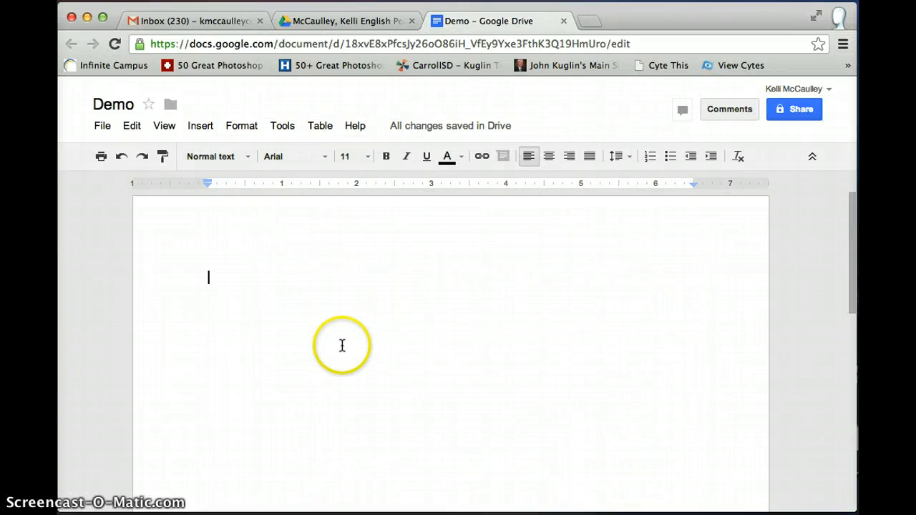
# - Close the Demo doc and create a shared presentation with the Simple Dark theme
pyautogui.click(562, 24)
pyautogui.click(97, 183)
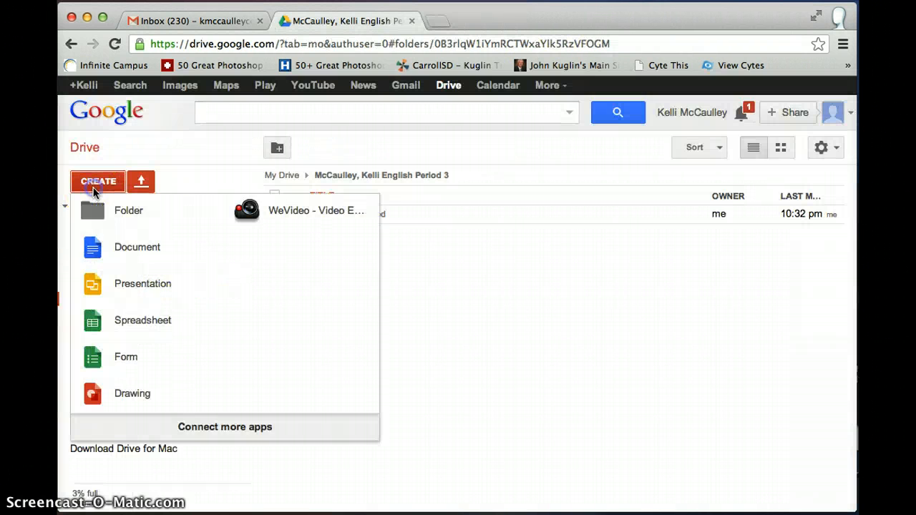
pyautogui.click(118, 282)
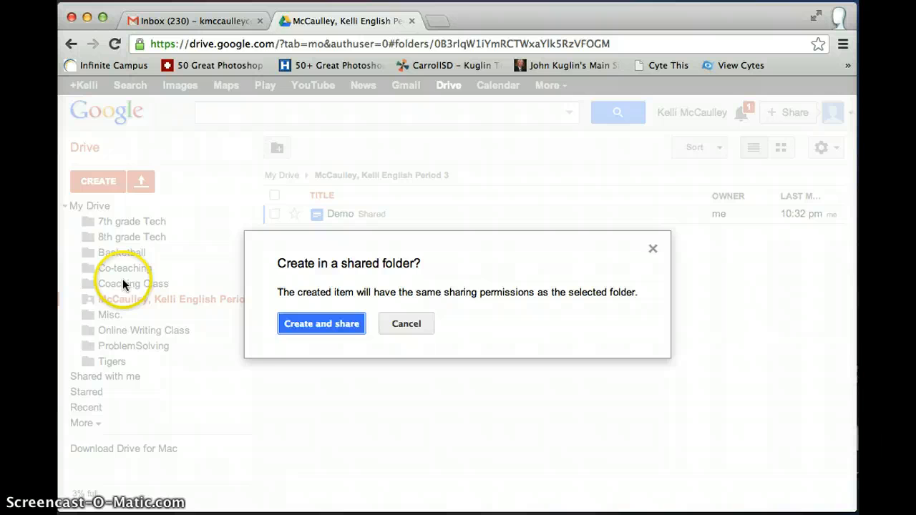
pyautogui.click(314, 328)
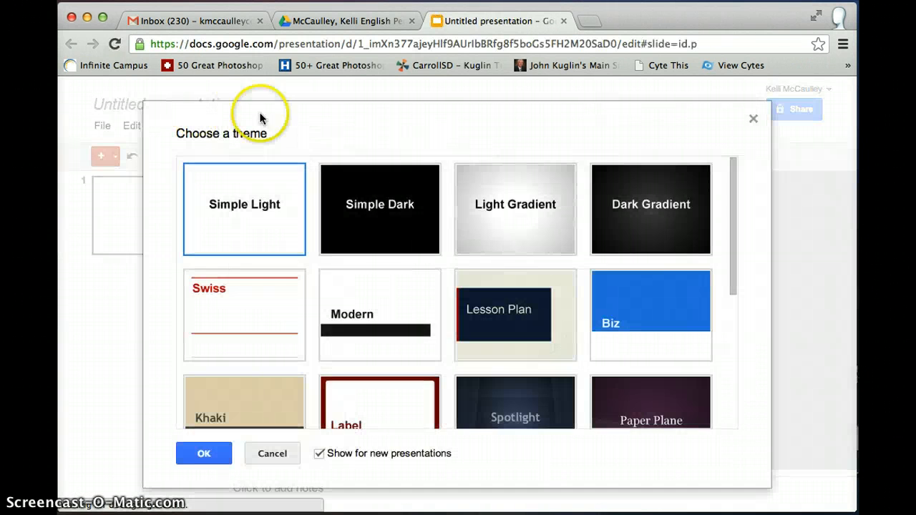
pyautogui.click(405, 210)
pyautogui.click(205, 457)
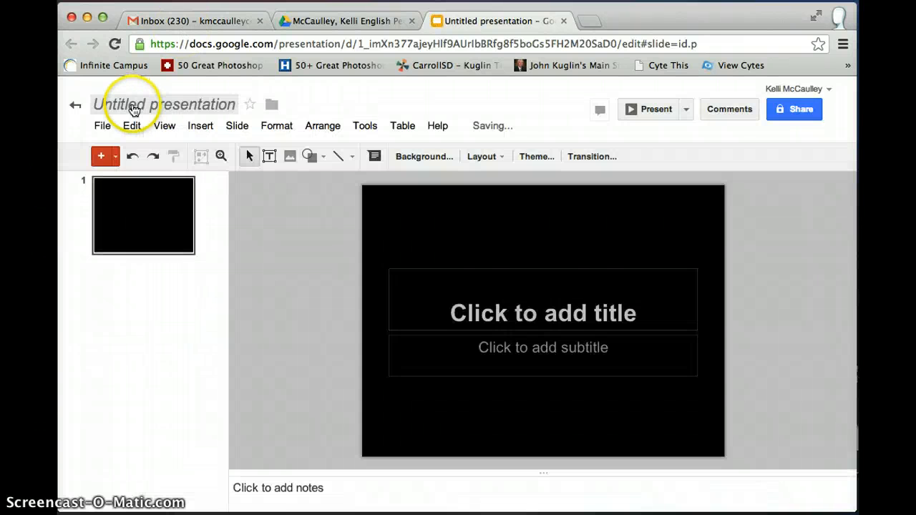
# - Name the presentation 'Demo 2'
pyautogui.click(133, 107)
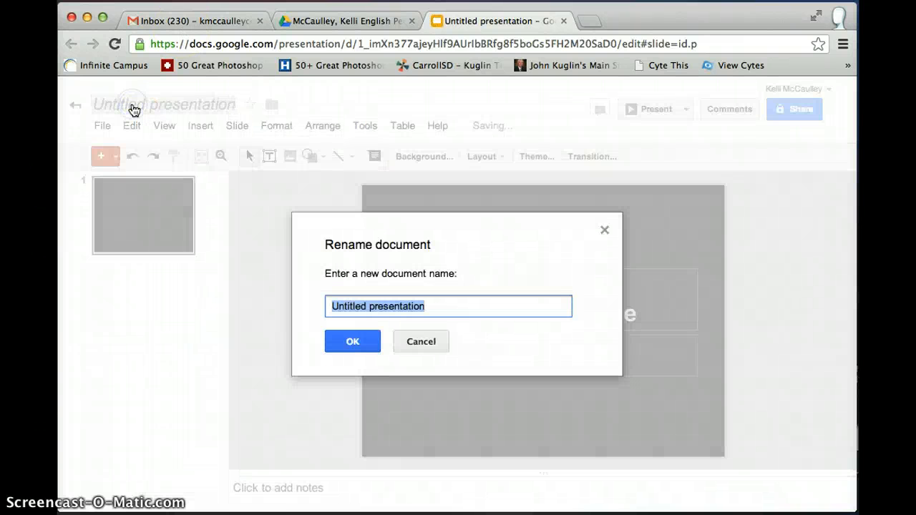
pyautogui.write('Demo 2')
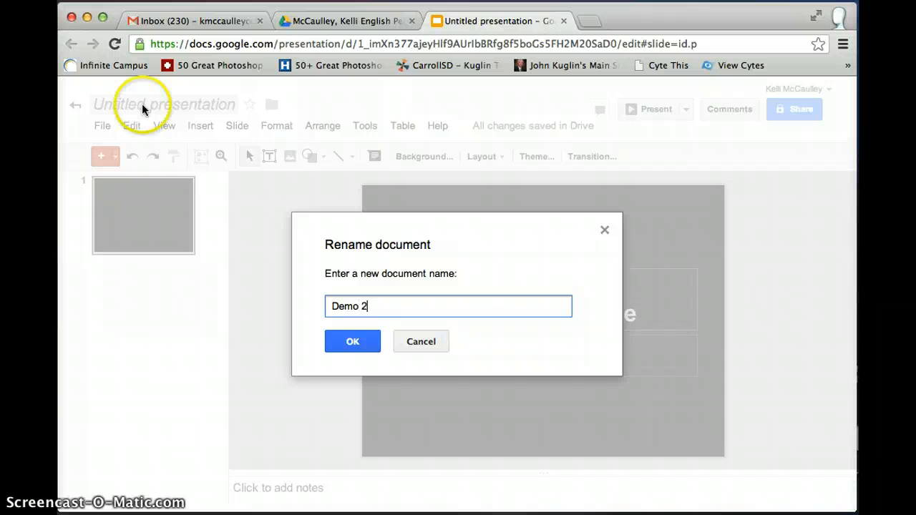
pyautogui.click(350, 344)
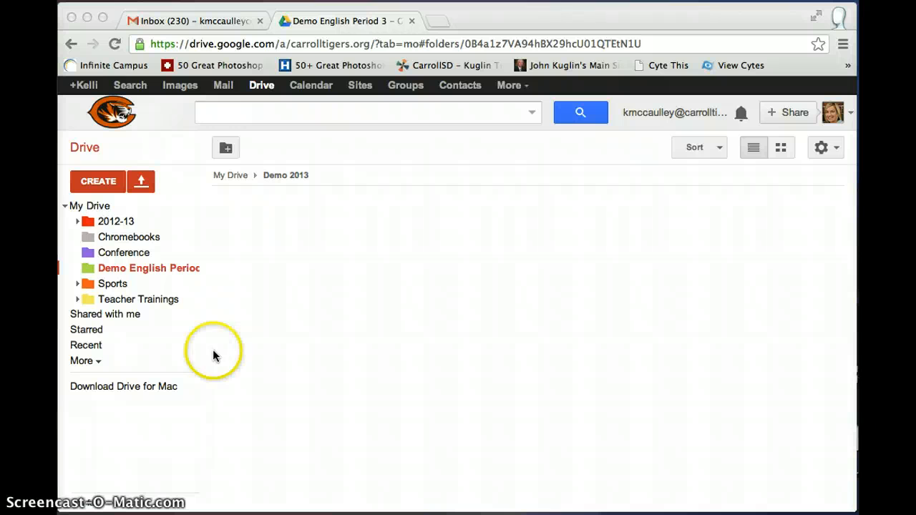
# - Show the student's Shared with me list, where the shared English Period 3 folder appears
pyautogui.click(121, 315)
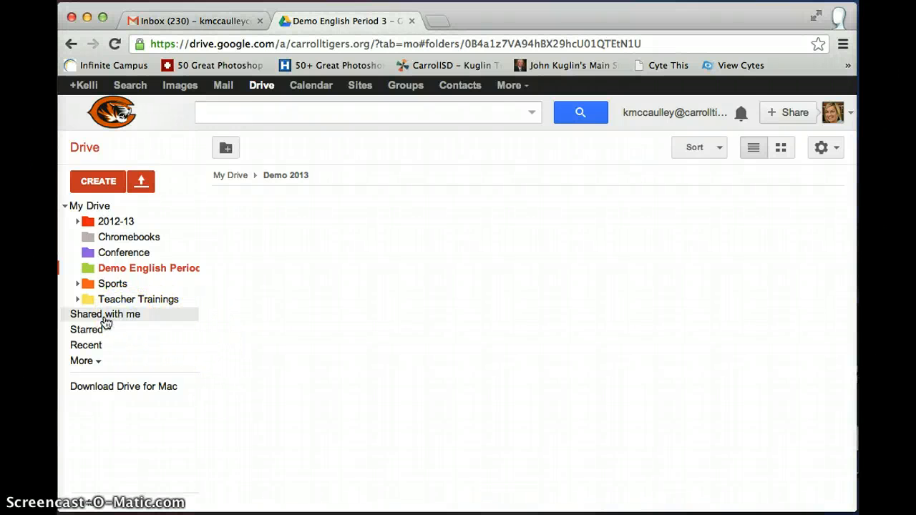
pyautogui.click(105, 318)
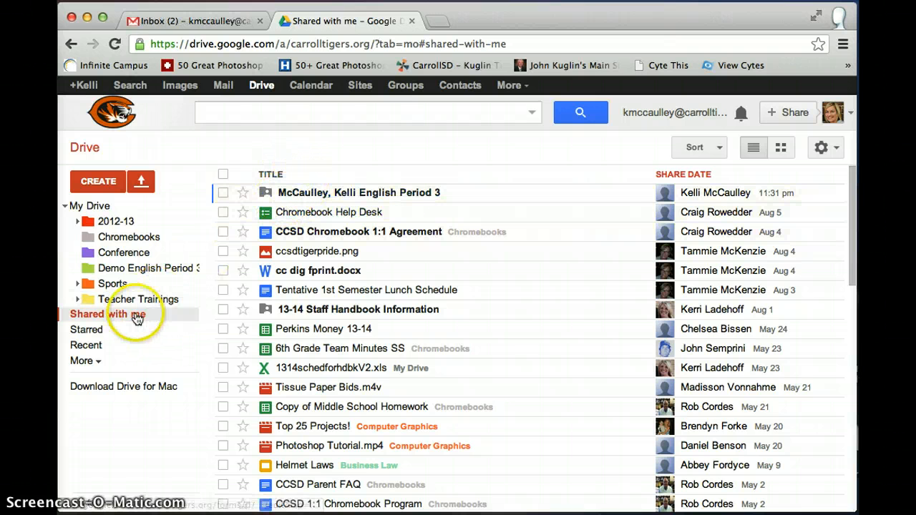
# - Move the shared student class folder into Demo English Period 3, then open it to show Demo and Demo 2
pyautogui.click(356, 193)
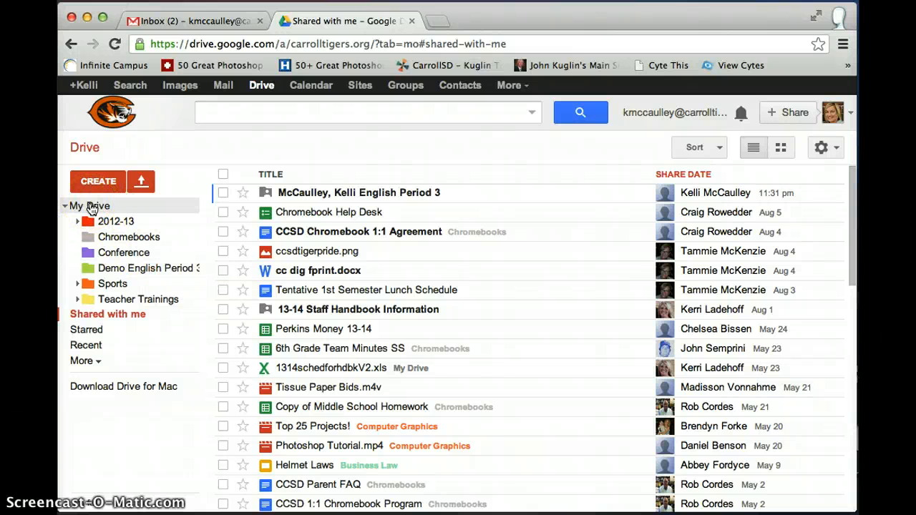
pyautogui.click(107, 314)
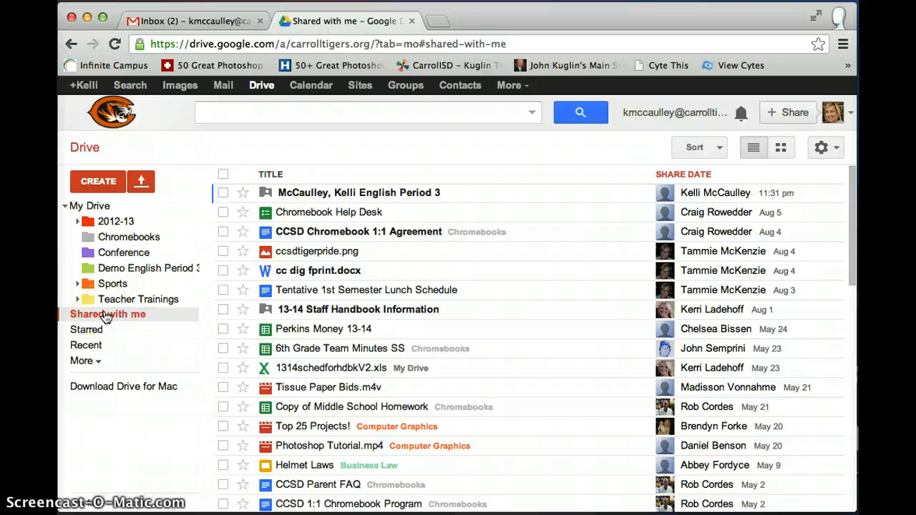
pyautogui.click(315, 195)
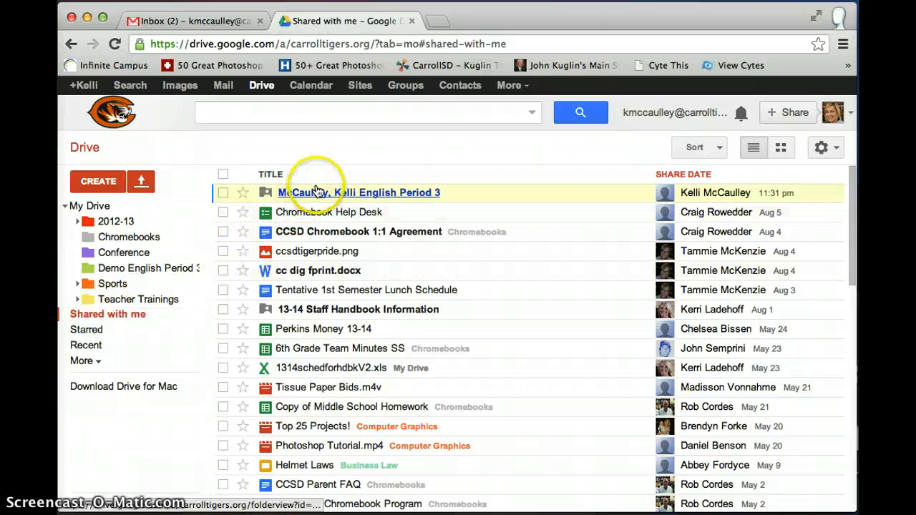
pyautogui.moveTo(356, 196); pyautogui.dragTo(172, 269)
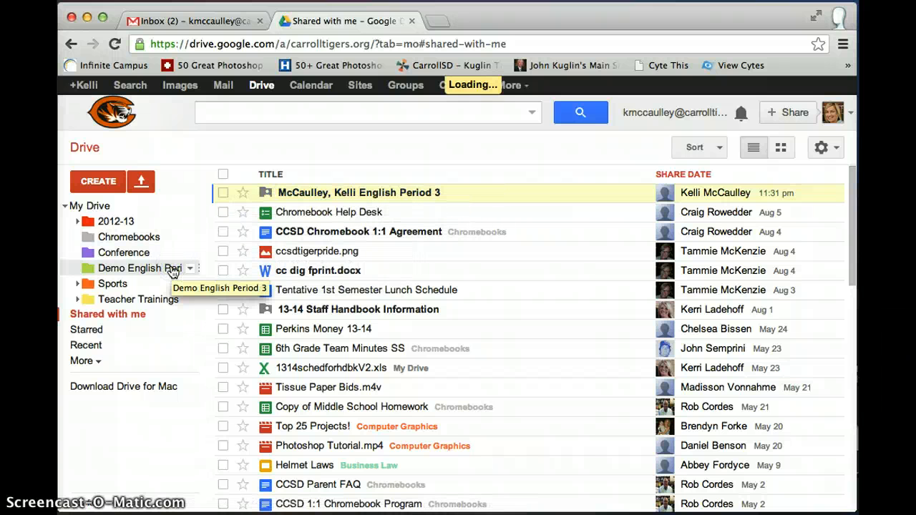
pyautogui.click(78, 267)
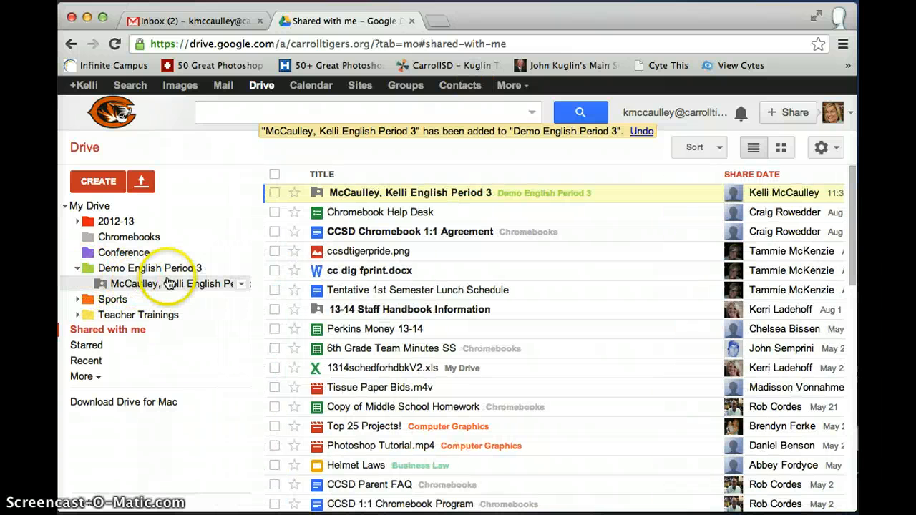
pyautogui.click(190, 284)
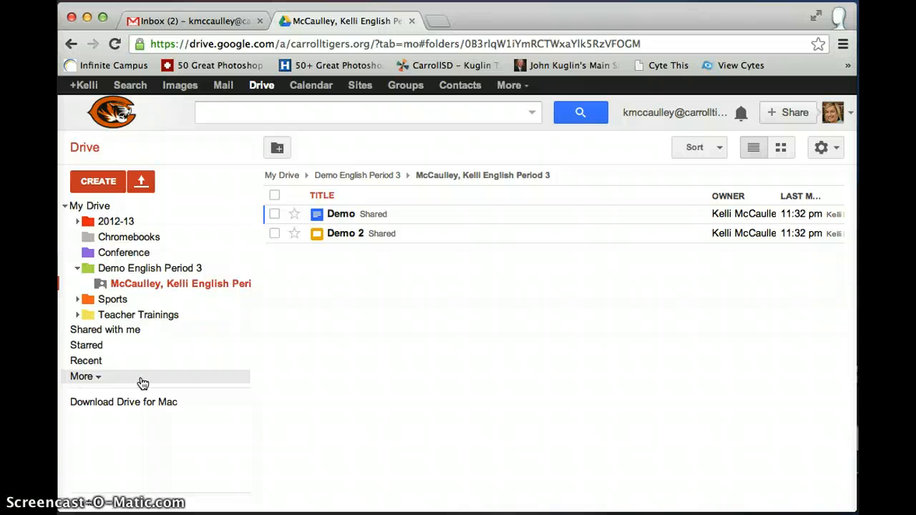
pyautogui.click(117, 329)
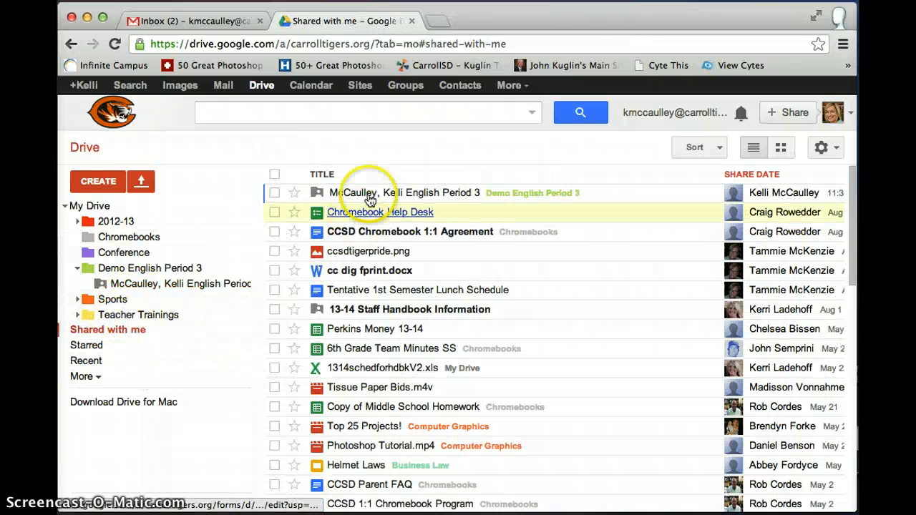
pyautogui.moveTo(370, 200)
pyautogui.mouseDown()
pyautogui.moveTo(380, 188)
pyautogui.moveTo(241, 233)
pyautogui.moveTo(263, 242)
pyautogui.moveTo(375, 180)
pyautogui.moveTo(378, 191)
pyautogui.mouseUp()
pyautogui.click(363, 242)
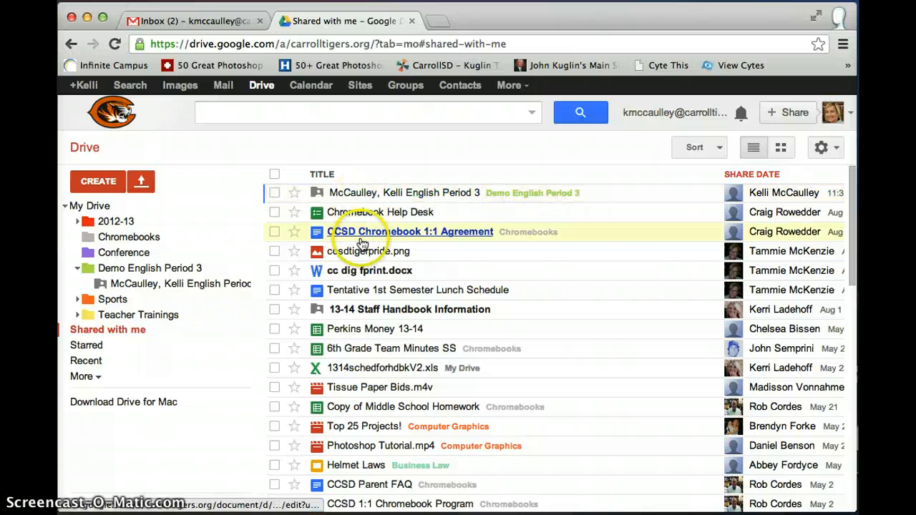